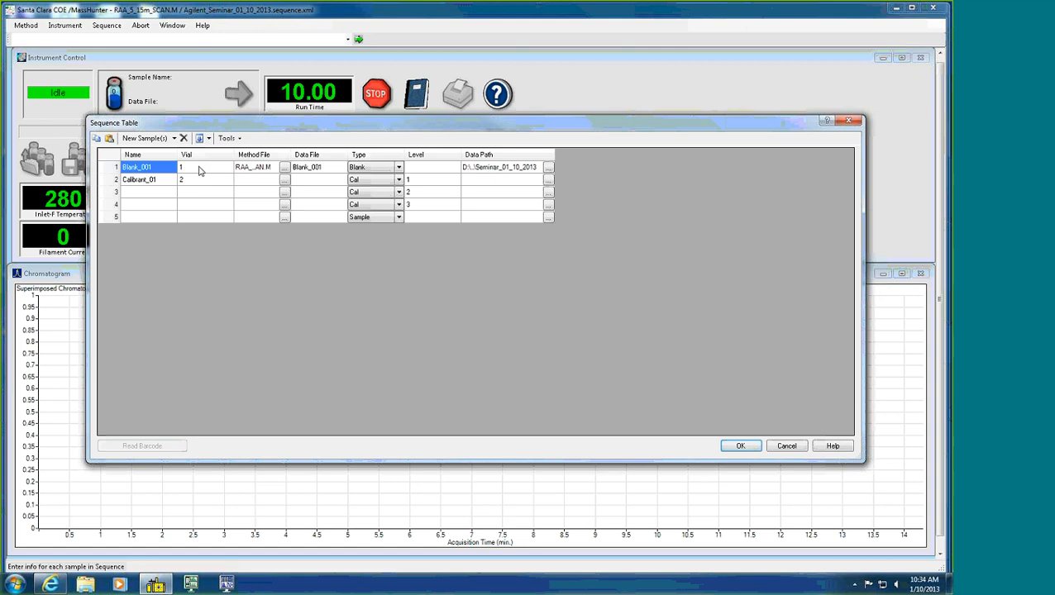
Fit the Method File column to its contents and fill the blank's method RAA_5_15m_SCAN.M down to all five rows.
double_click(289, 154)
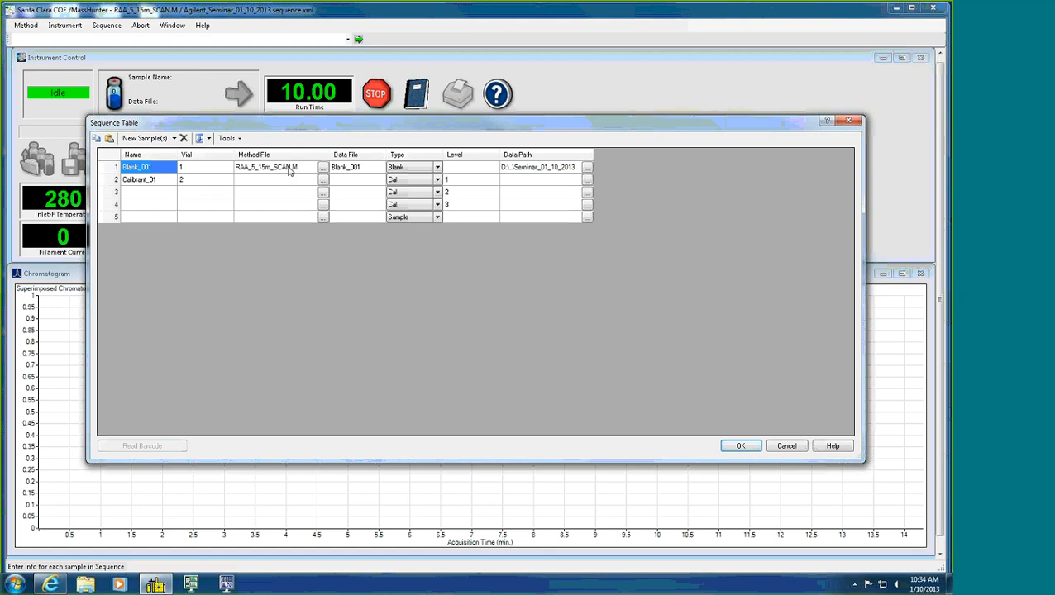
click(288, 169)
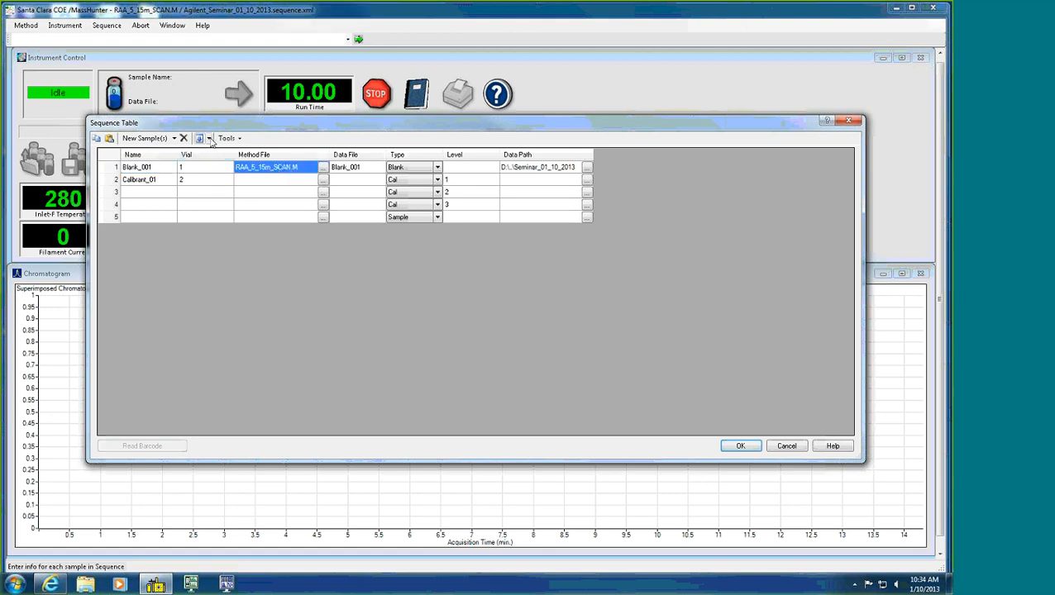
click(210, 138)
click(228, 148)
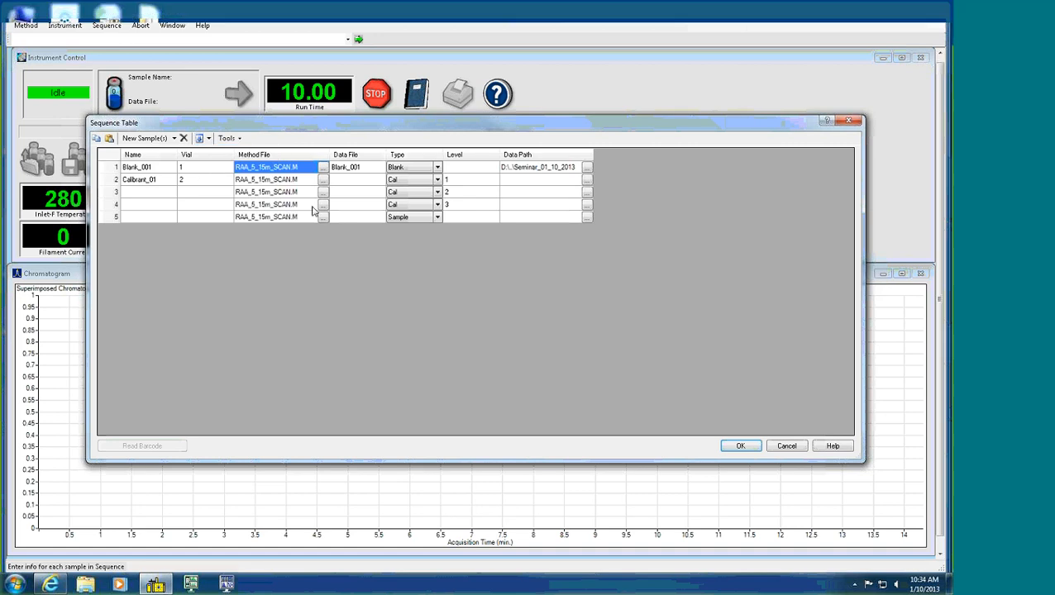
Number the vials incrementally from 1 to 5, starting at the blank in the first row.
click(206, 169)
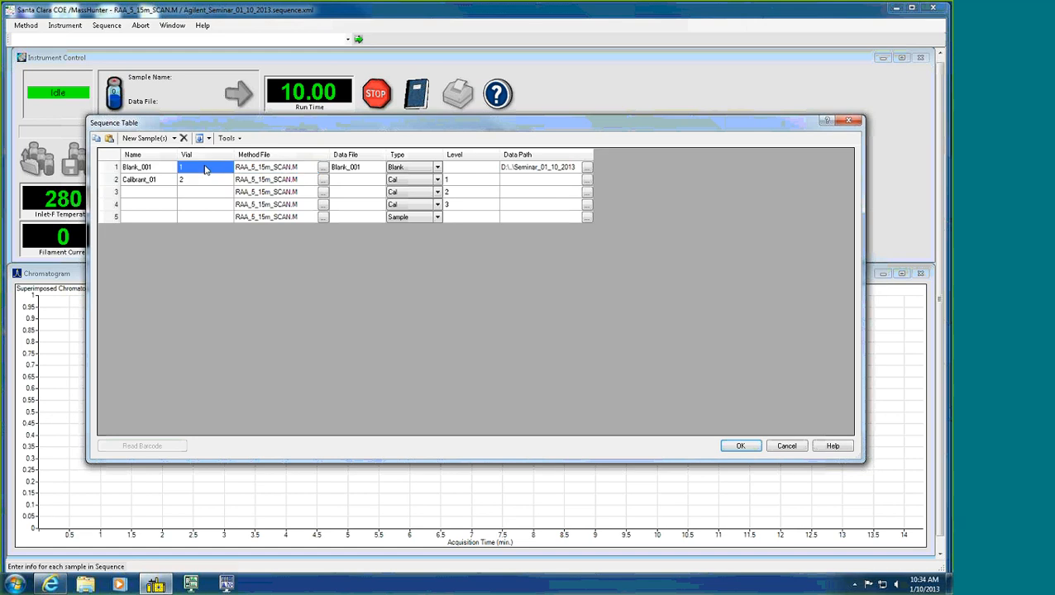
click(209, 138)
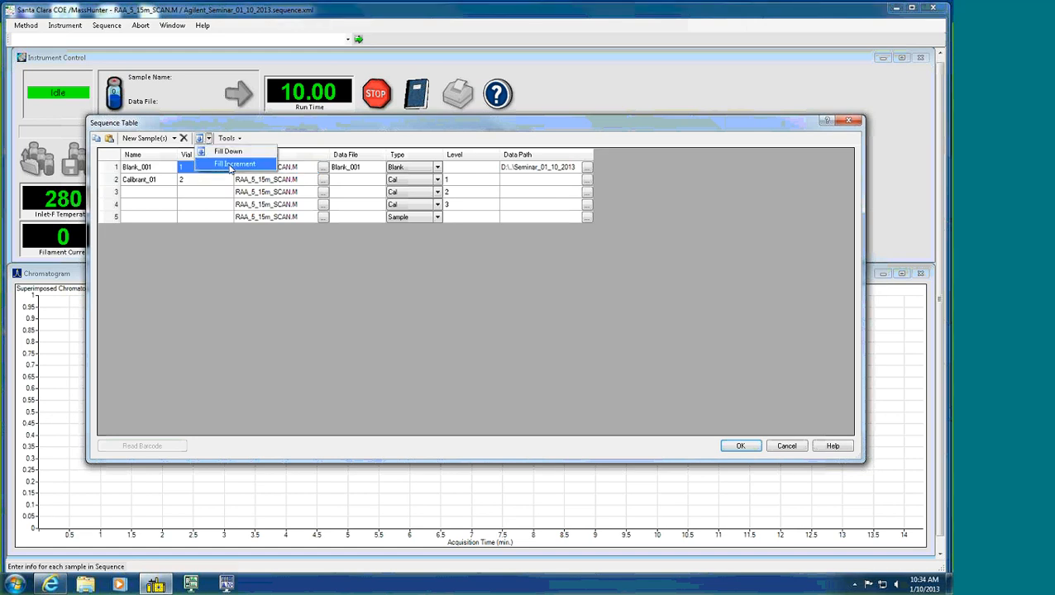
click(227, 157)
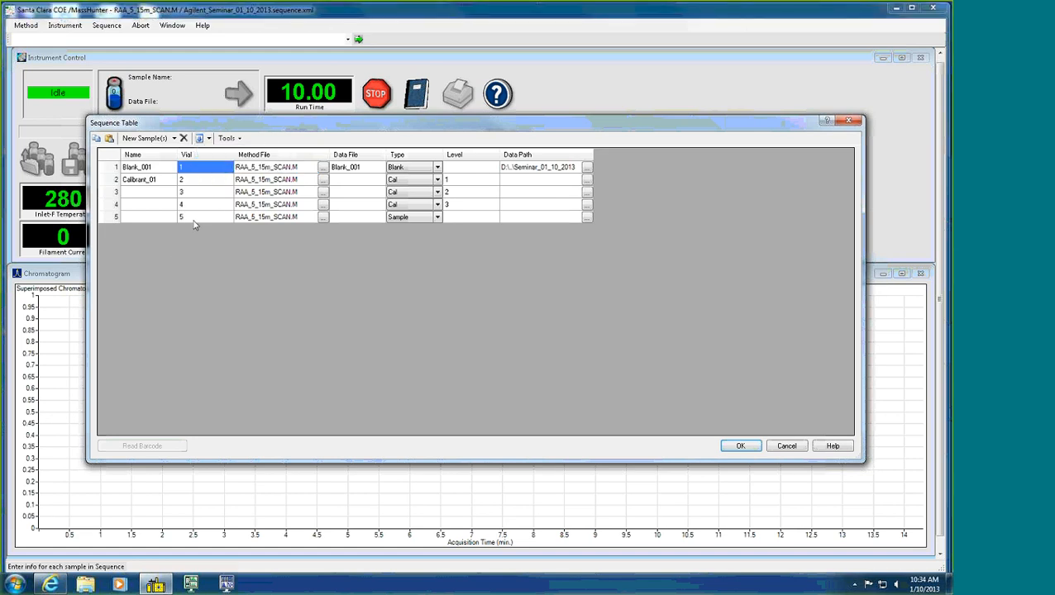
Fill the Name column incrementally below Calibrant_01, giving the following rows Calibrant_02 to Calibrant_04.
drag(158, 182, 163, 205)
click(158, 183)
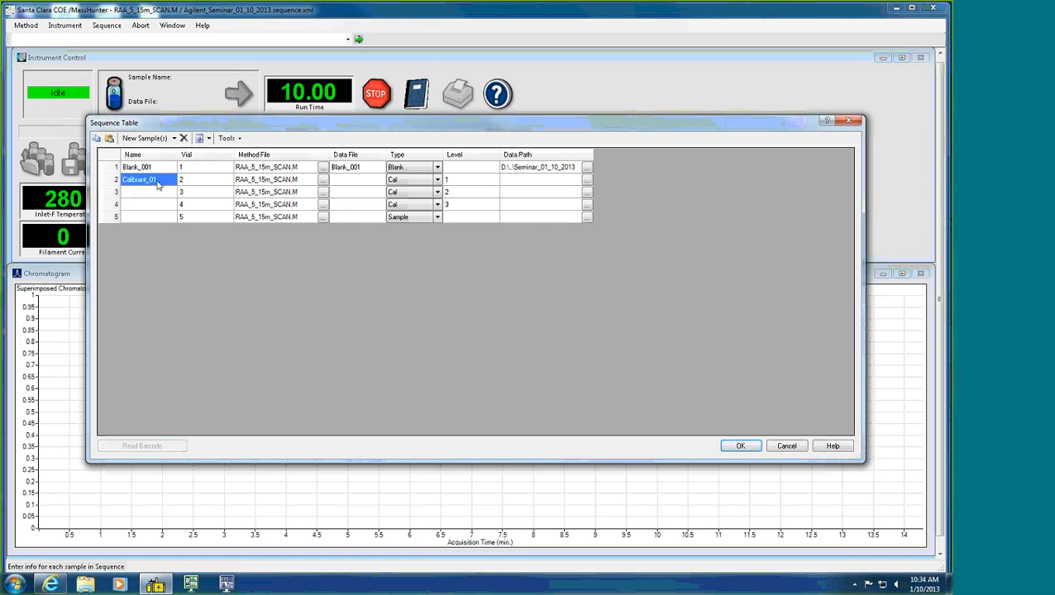
click(209, 138)
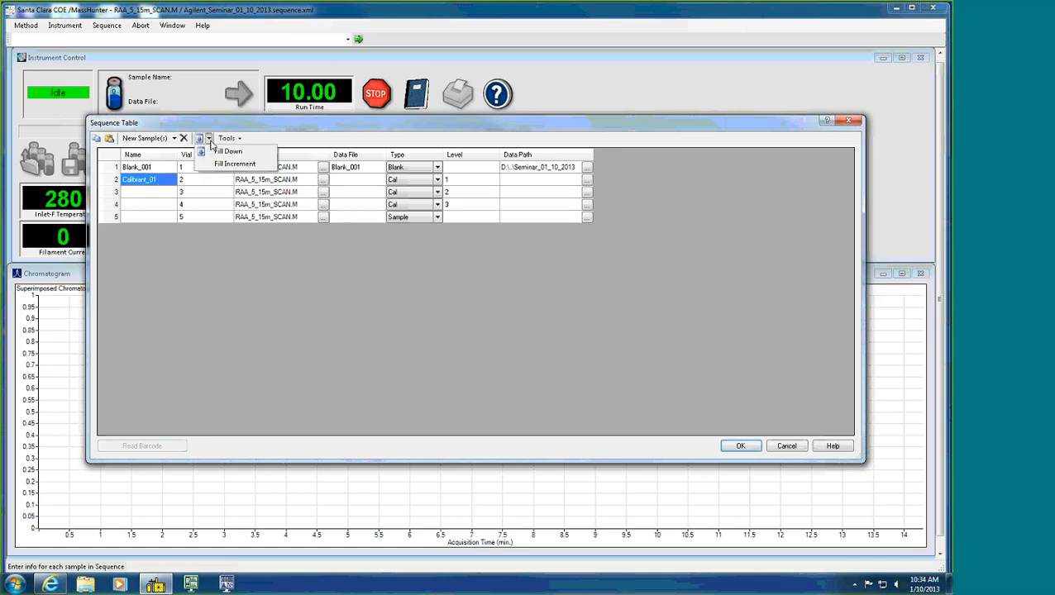
click(224, 166)
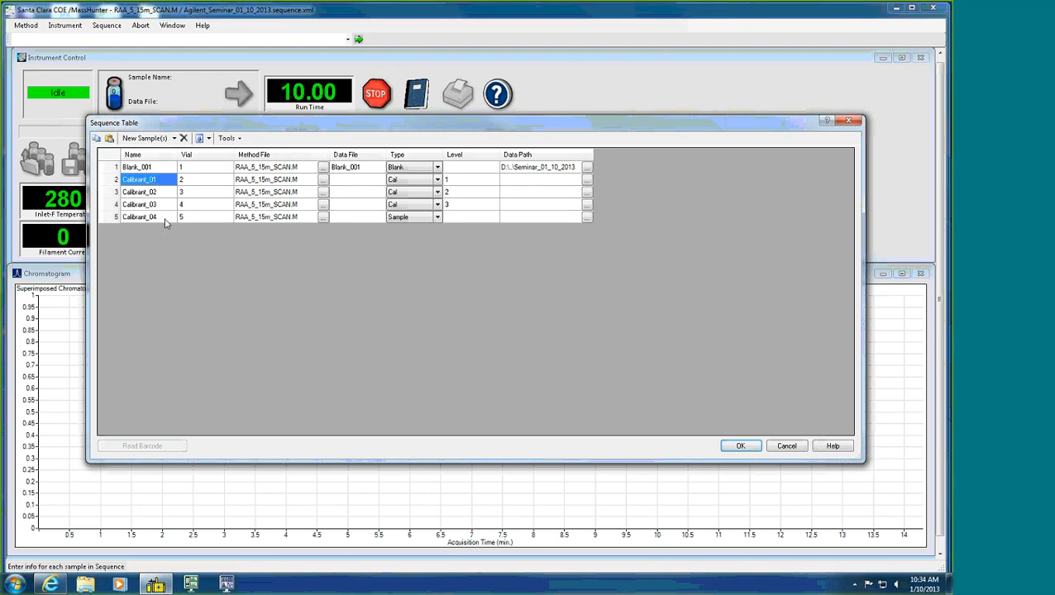
Rename the fifth entry in the sequence table to Sample_01.
click(164, 218)
click(165, 216)
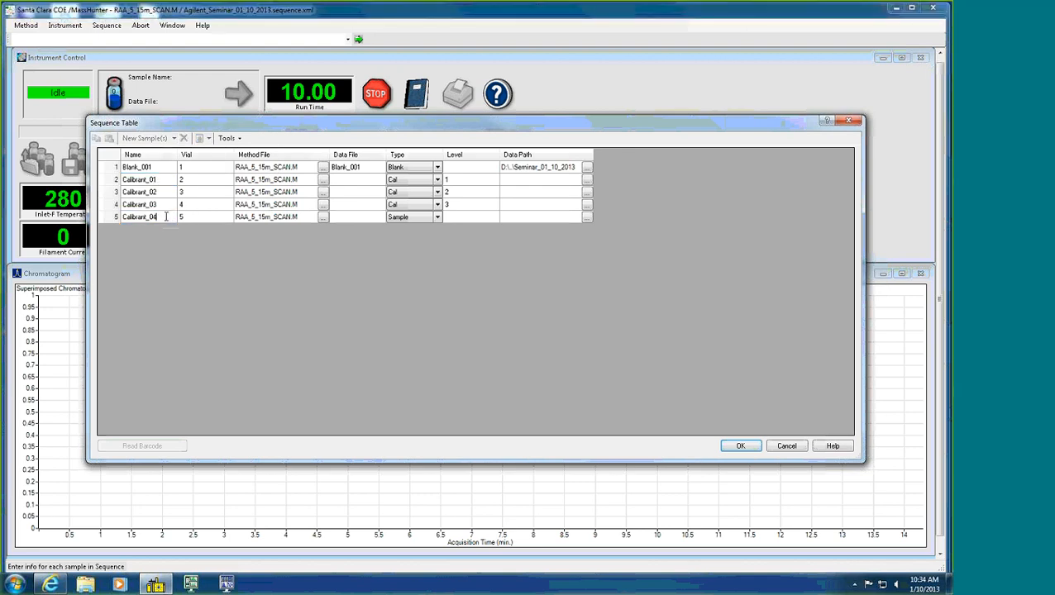
double_click(165, 216)
text(Sample_01)
Copy all five sample names into the Data File column, starting at the first row.
drag(156, 168, 156, 219)
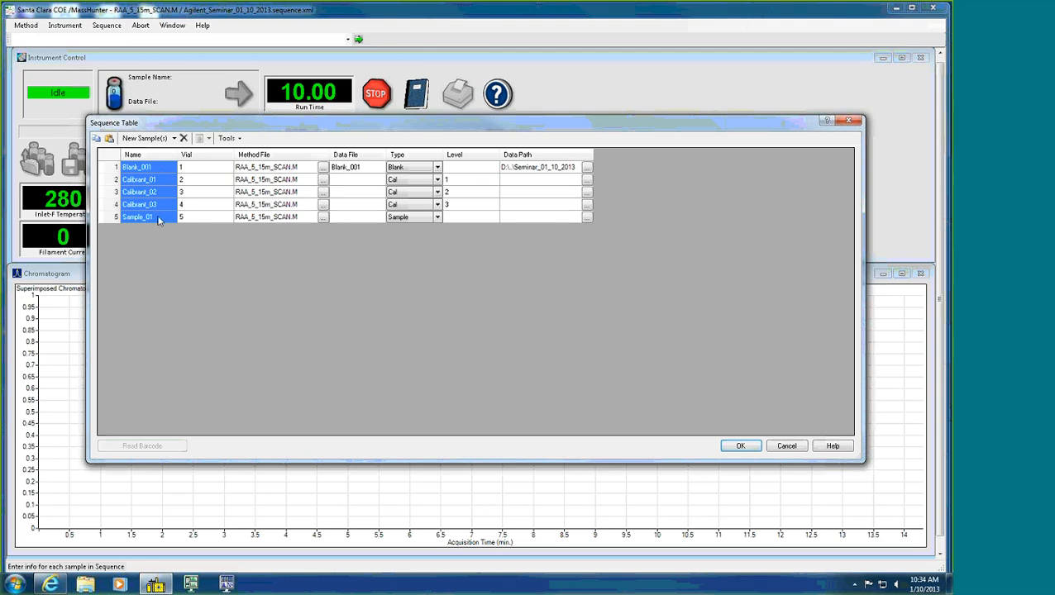
right_click(159, 216)
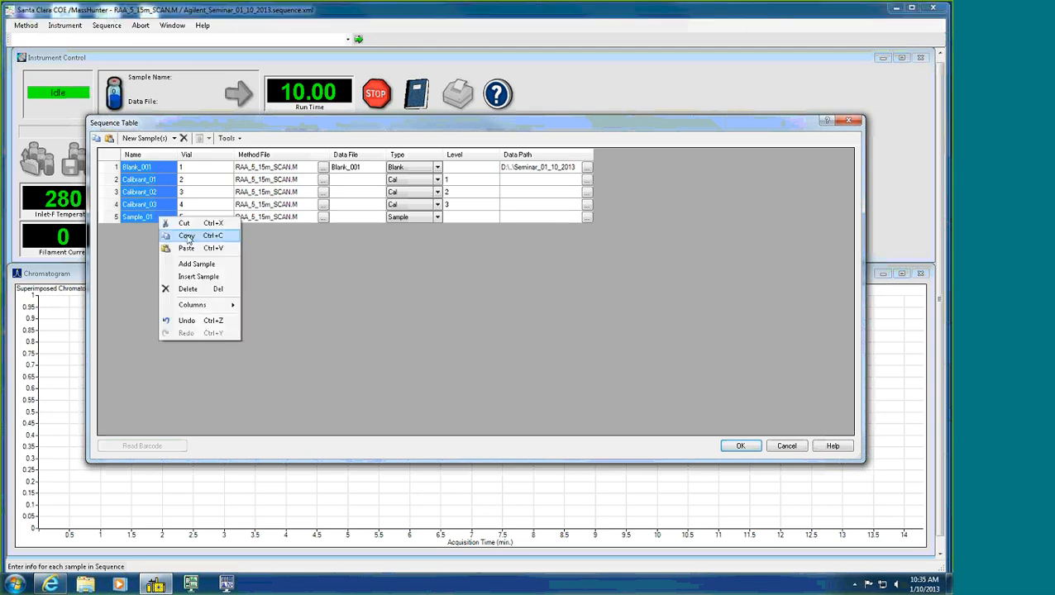
click(187, 237)
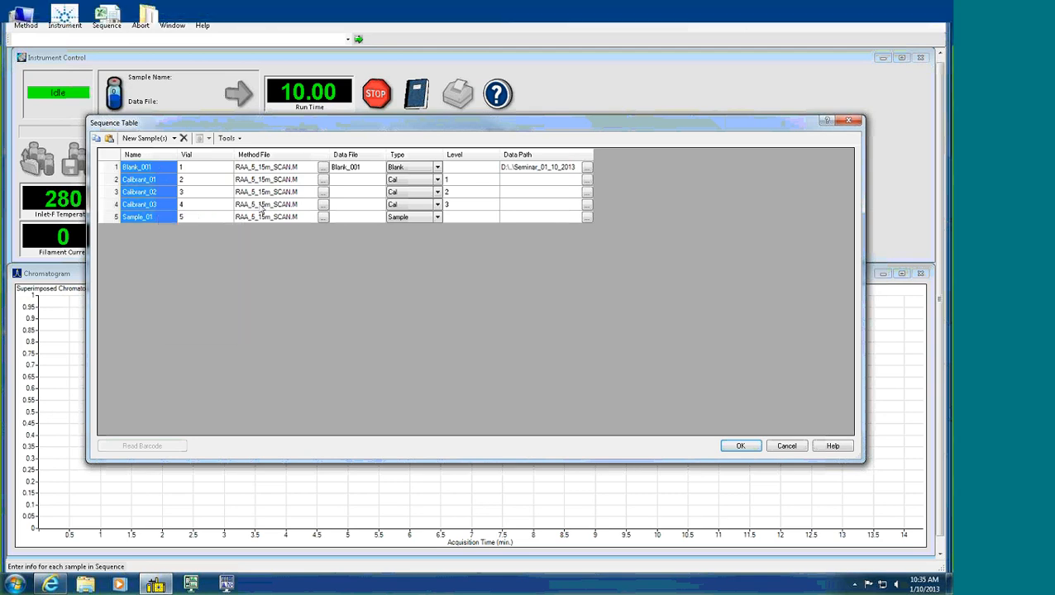
click(362, 168)
right_click(362, 168)
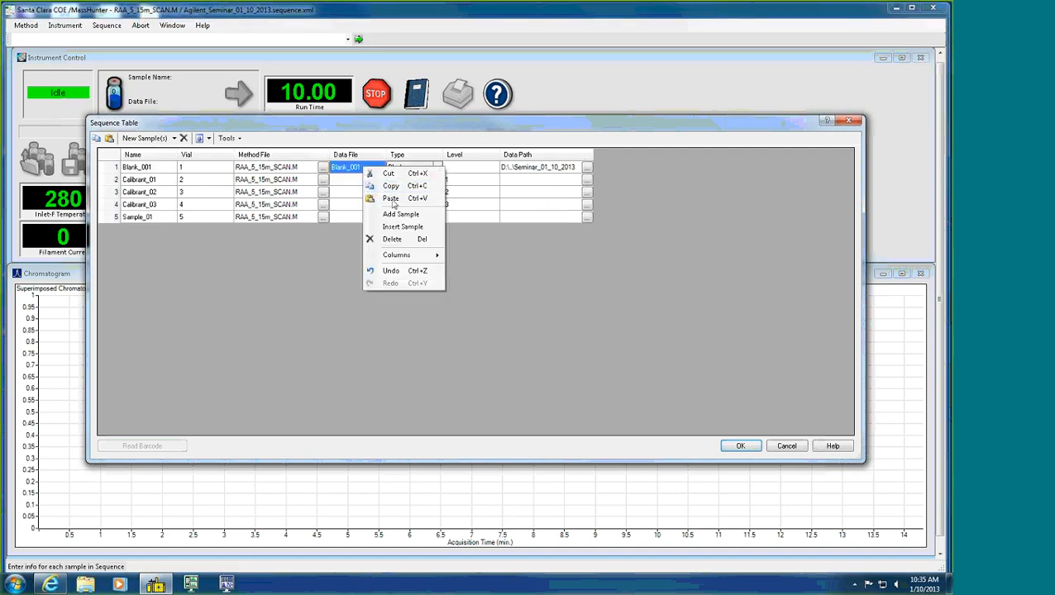
click(372, 201)
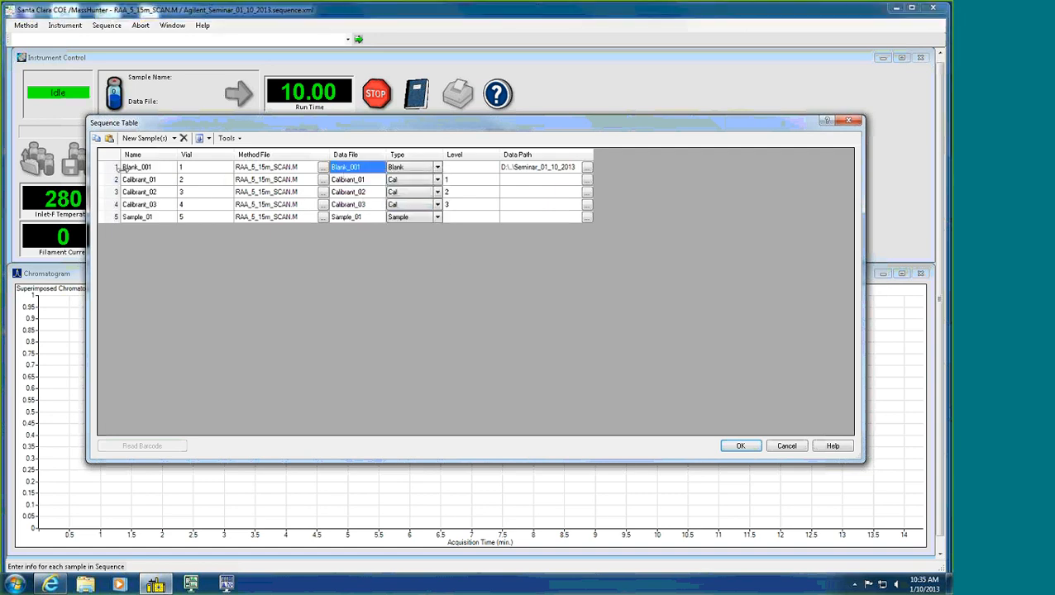
Narrow the Name column, widen the Data File column and append _01_102013 to the blank's data file name.
drag(177, 154, 165, 155)
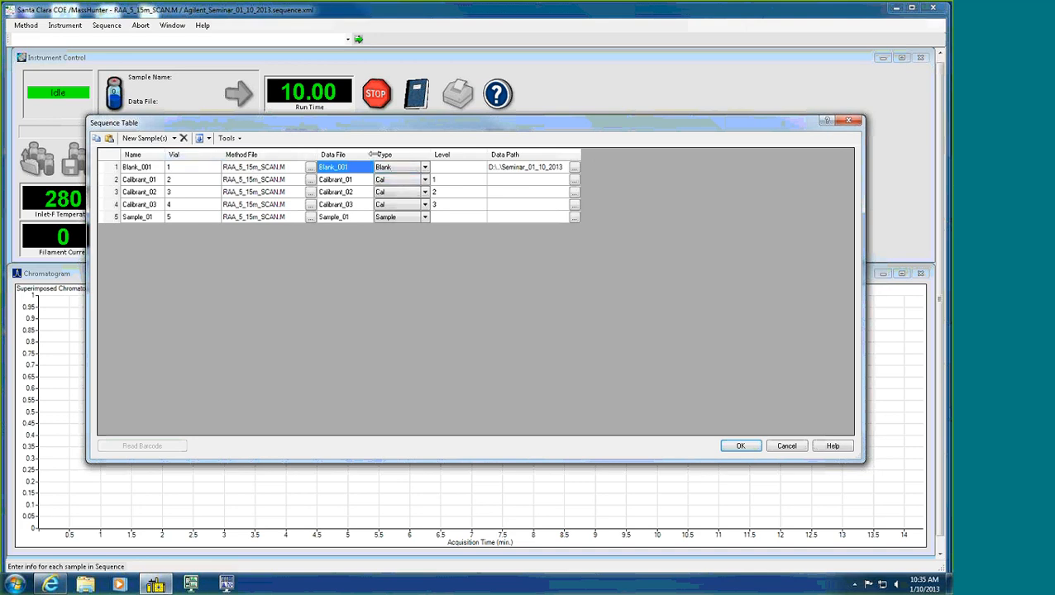
drag(374, 154, 411, 154)
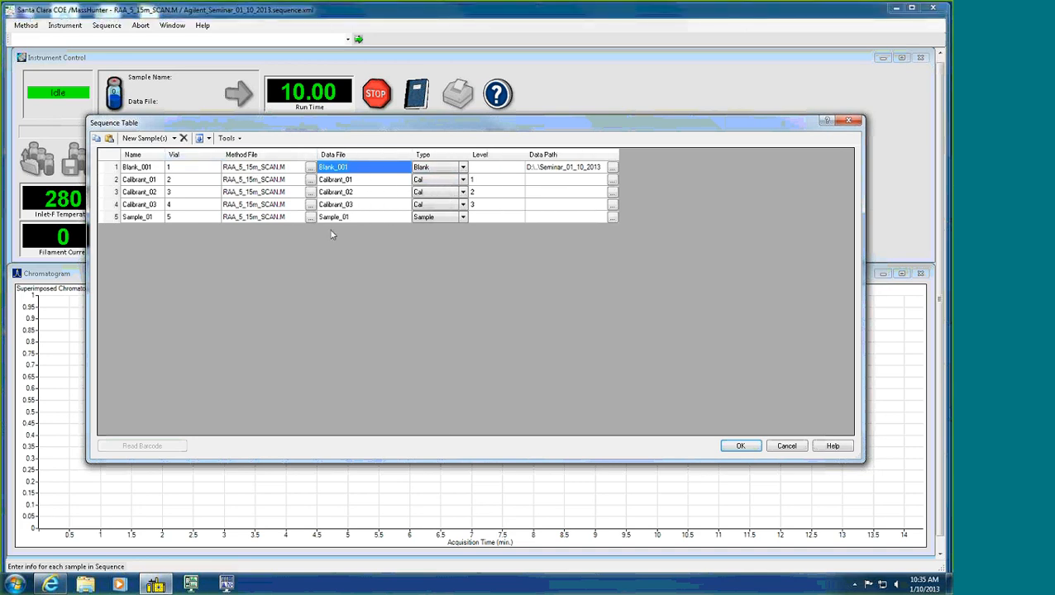
click(368, 167)
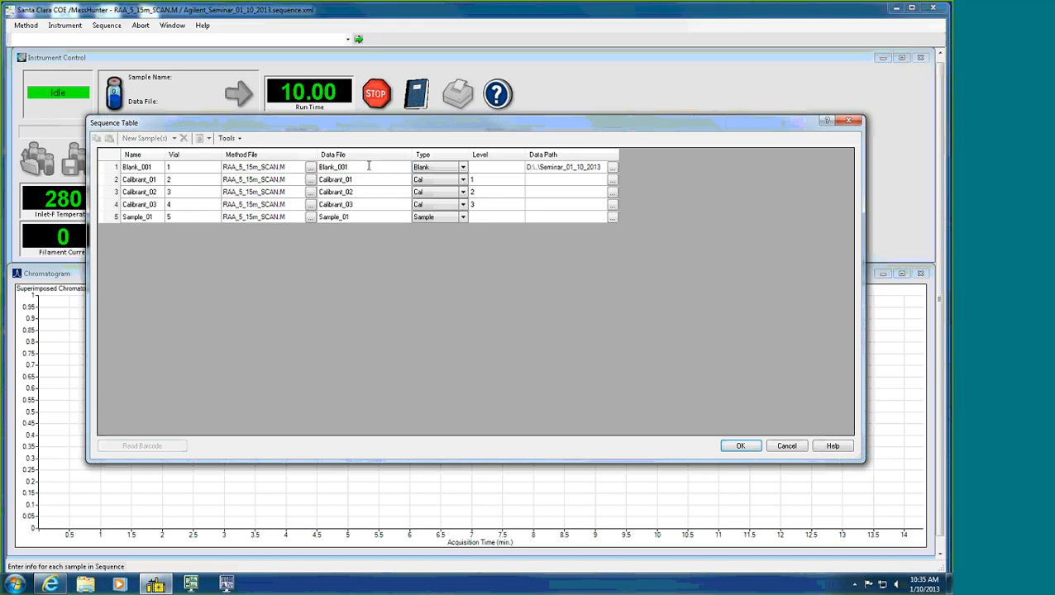
text(_01_102013)
click(451, 170)
click(464, 182)
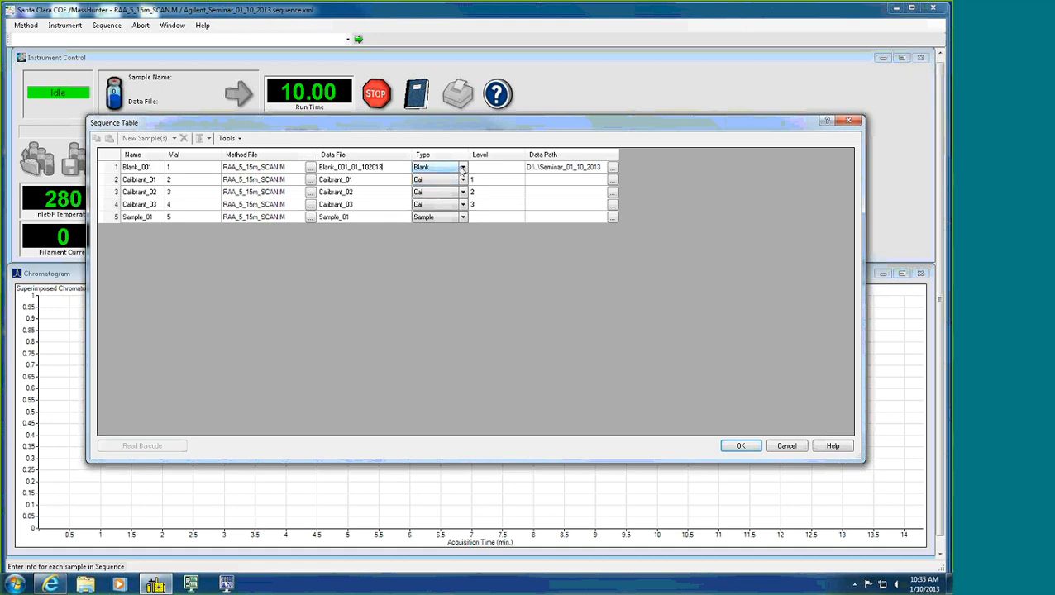
click(455, 217)
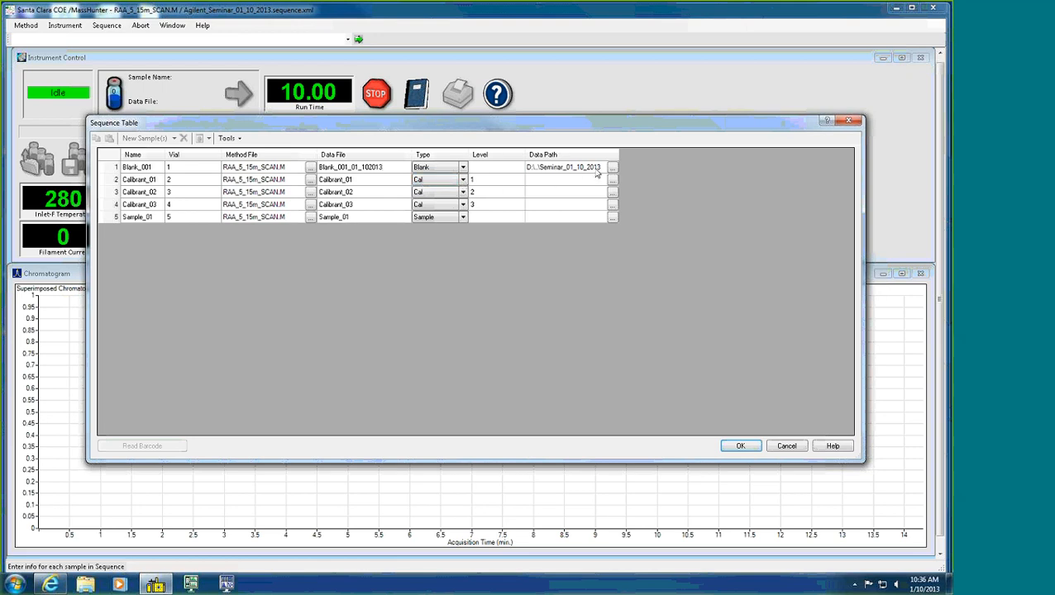
Expand the Data Path column and fill the blank's Seminar_01_10_2013 path down to all rows.
double_click(619, 153)
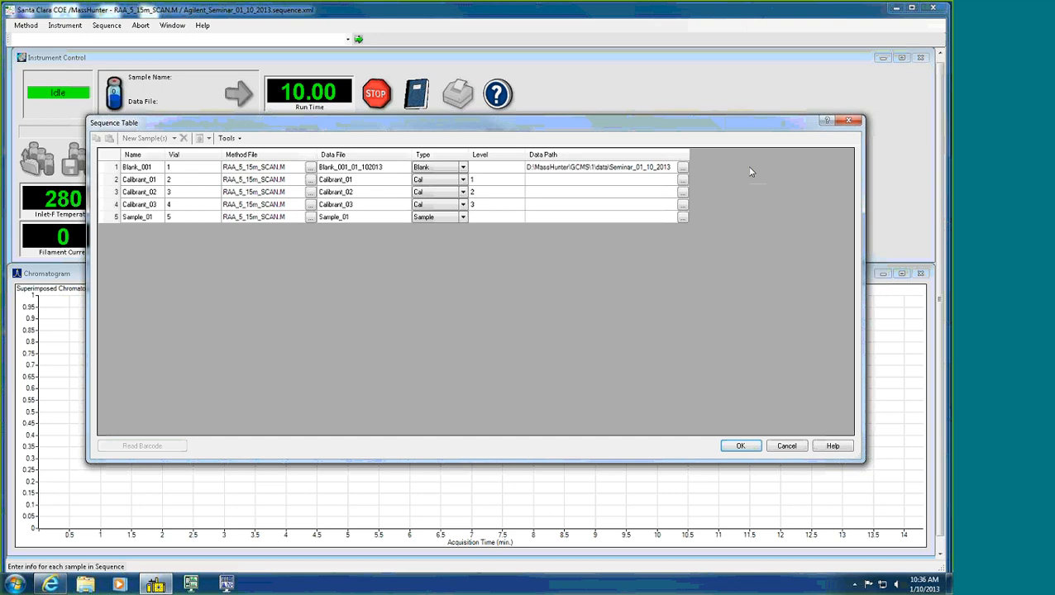
click(624, 169)
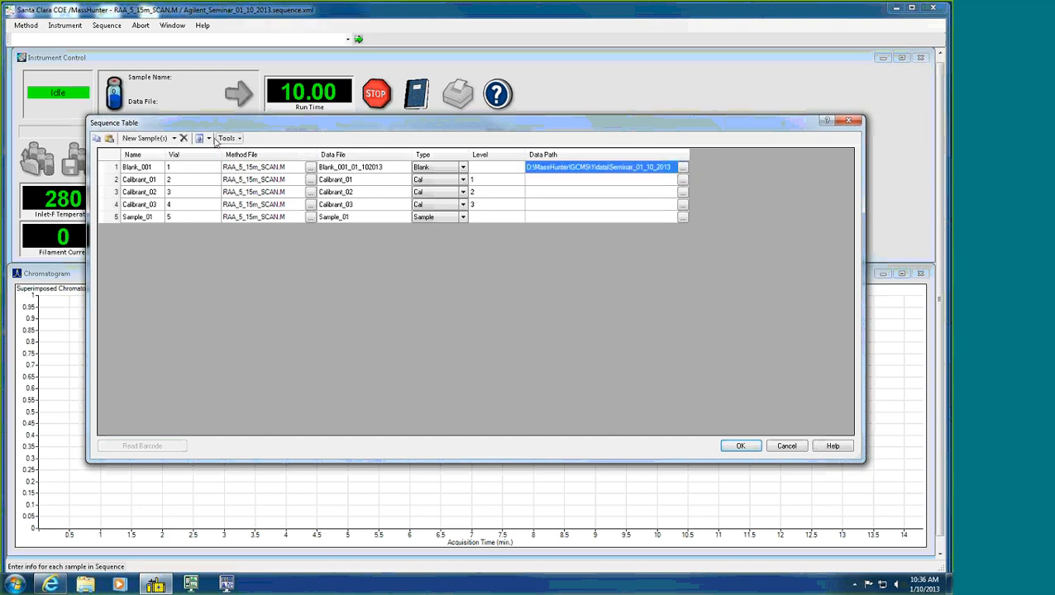
click(209, 138)
click(231, 150)
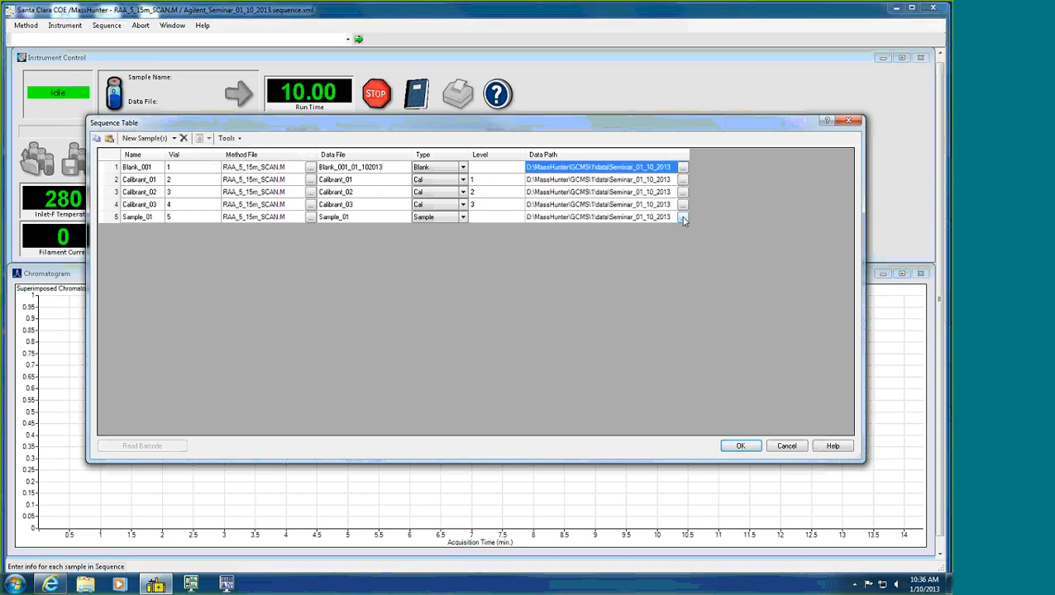
Browse for Sample_01's data path and create a folder named Samples inside Seminar_01_10_2013.
click(682, 218)
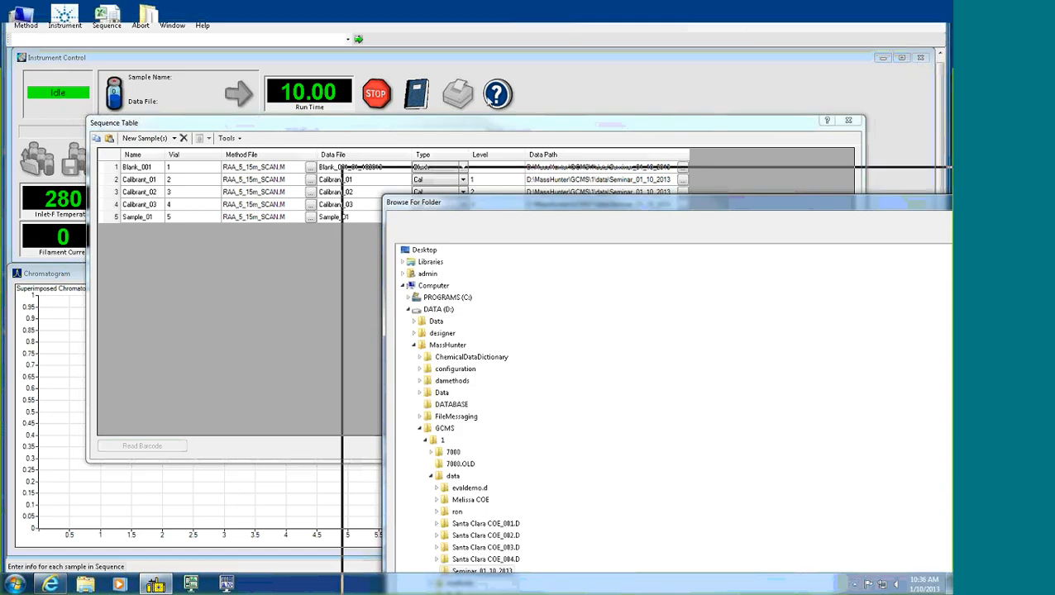
drag(643, 208, 471, 83)
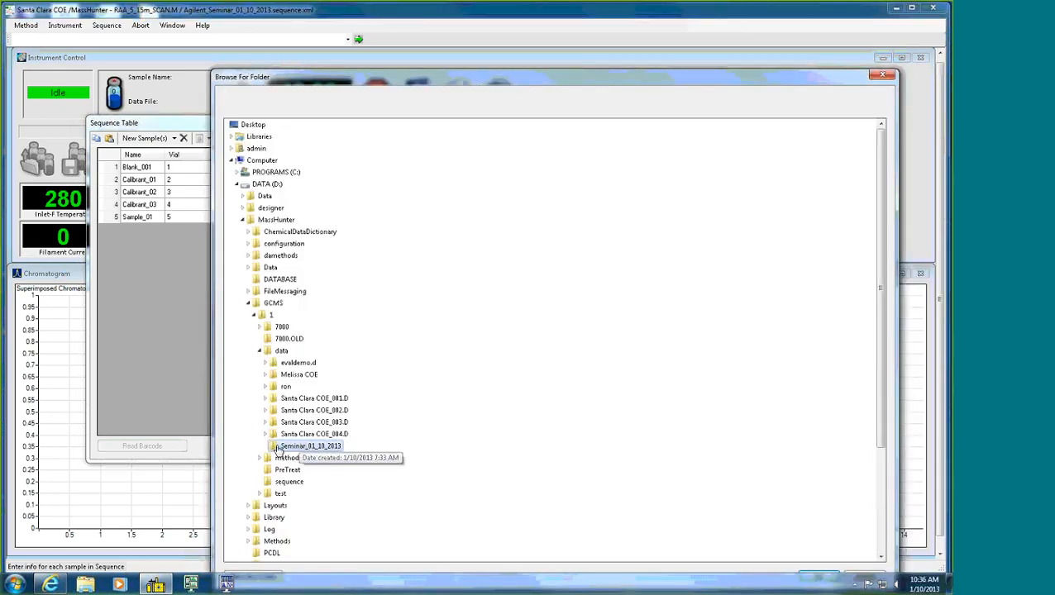
click(280, 448)
drag(653, 79, 653, 28)
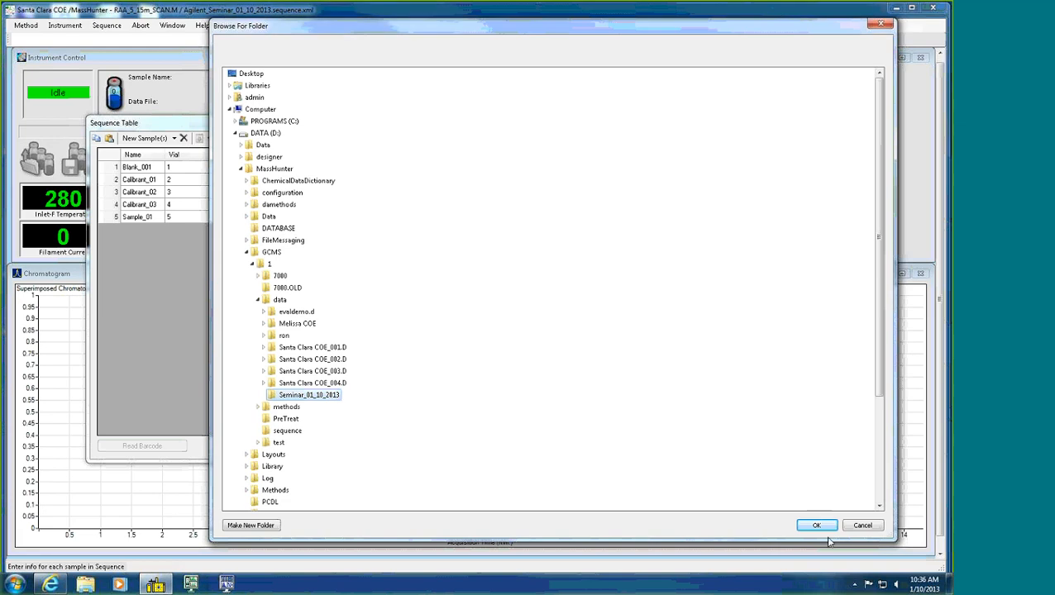
click(258, 528)
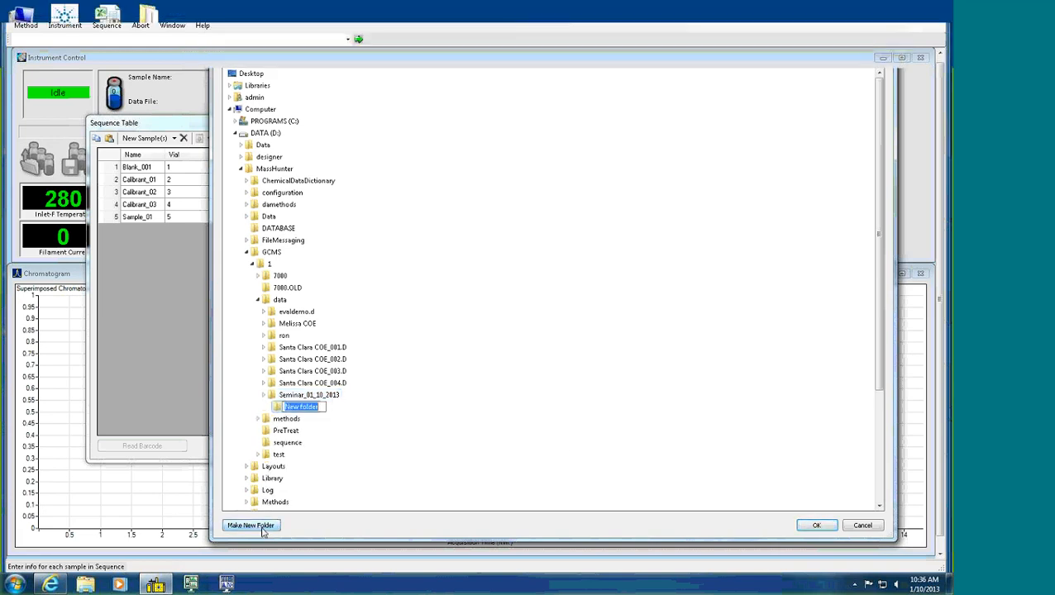
text(Samples)
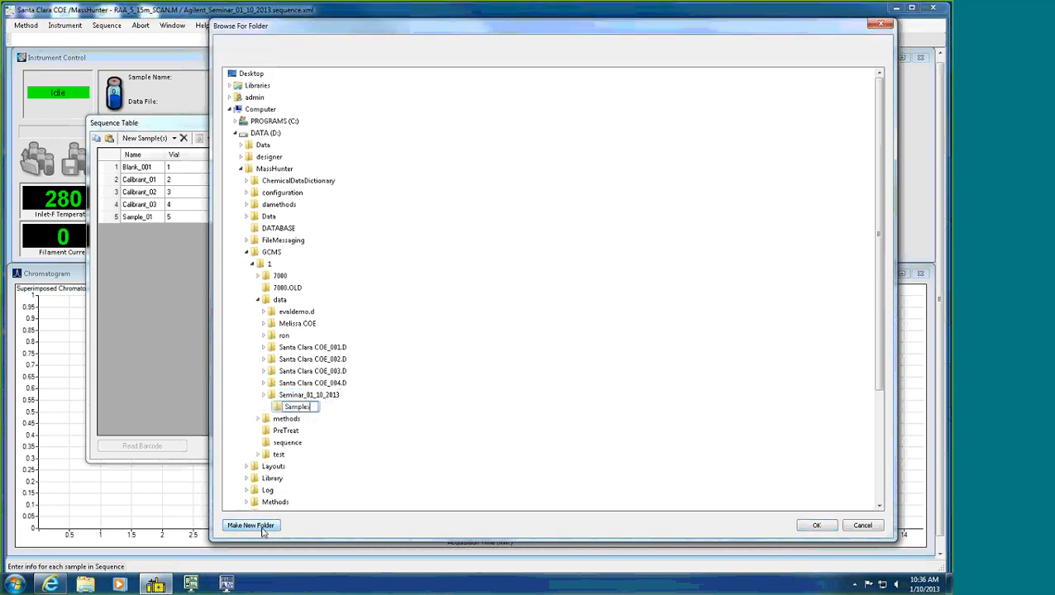
Assign the Samples folder as Sample_01's data path and widen the Data Path column to show the full path.
click(278, 409)
click(814, 526)
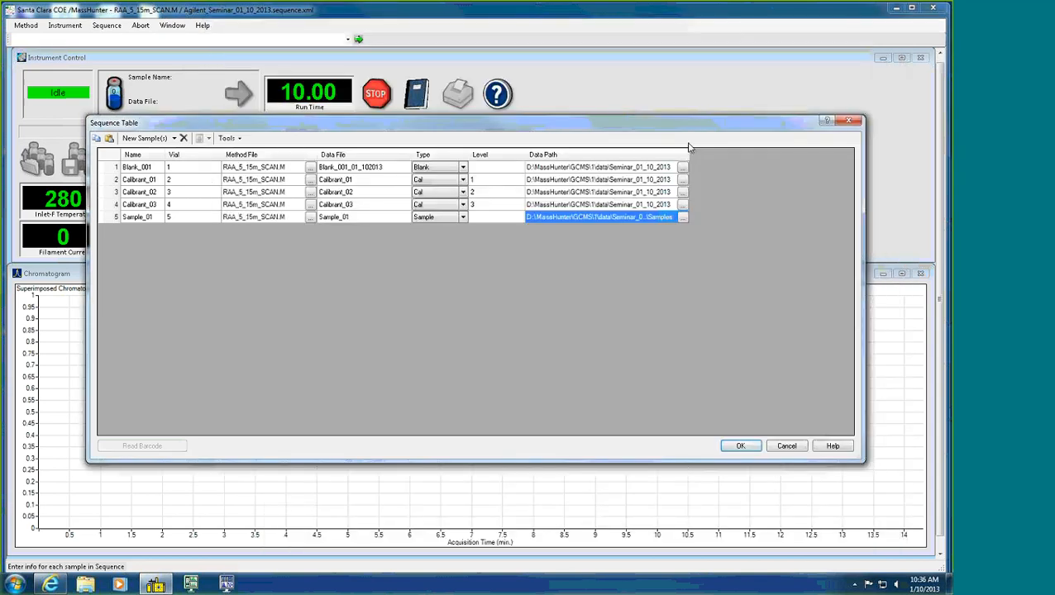
drag(688, 152, 774, 153)
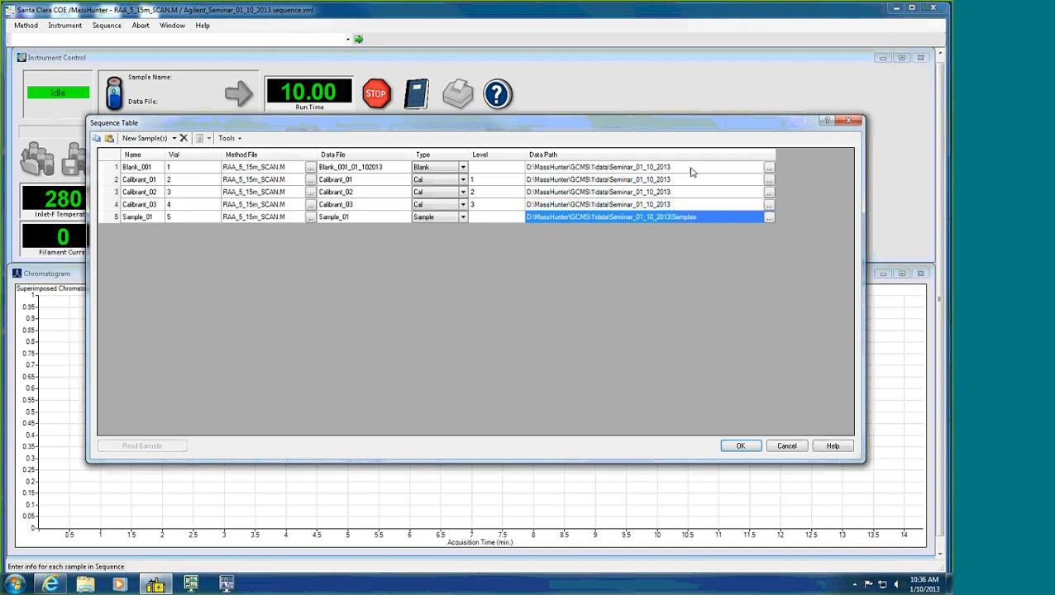
Add a new sample row below Sample_01 at the end of the sequence table.
click(138, 217)
right_click(138, 218)
click(114, 217)
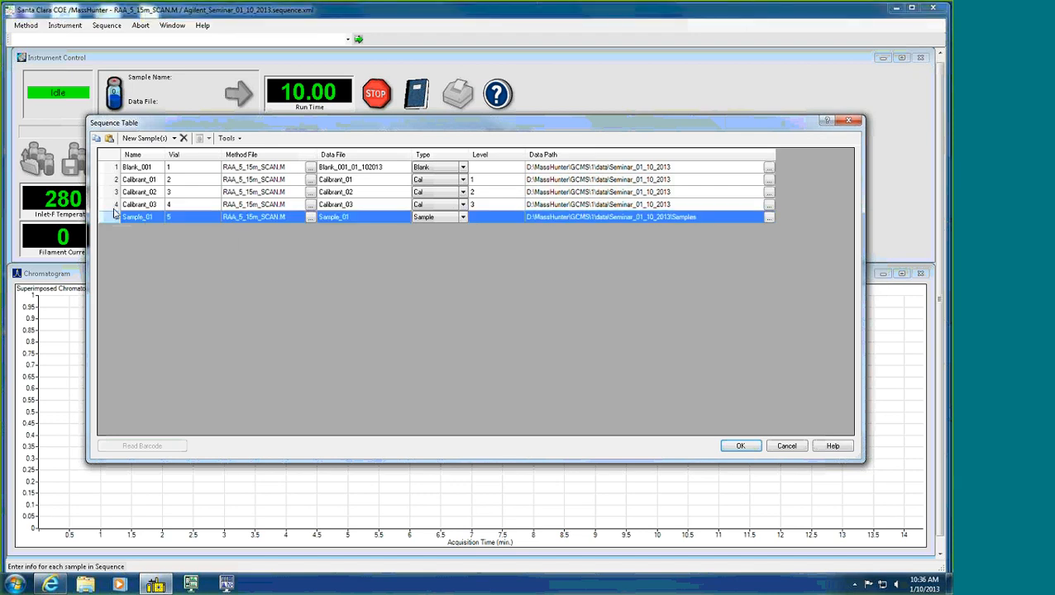
right_click(114, 218)
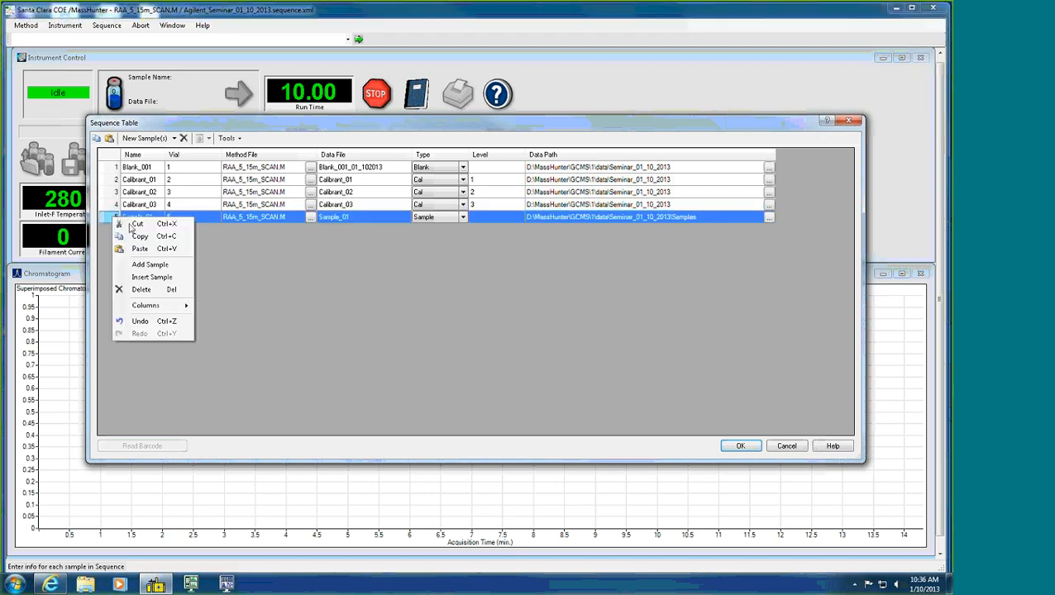
click(142, 264)
click(125, 230)
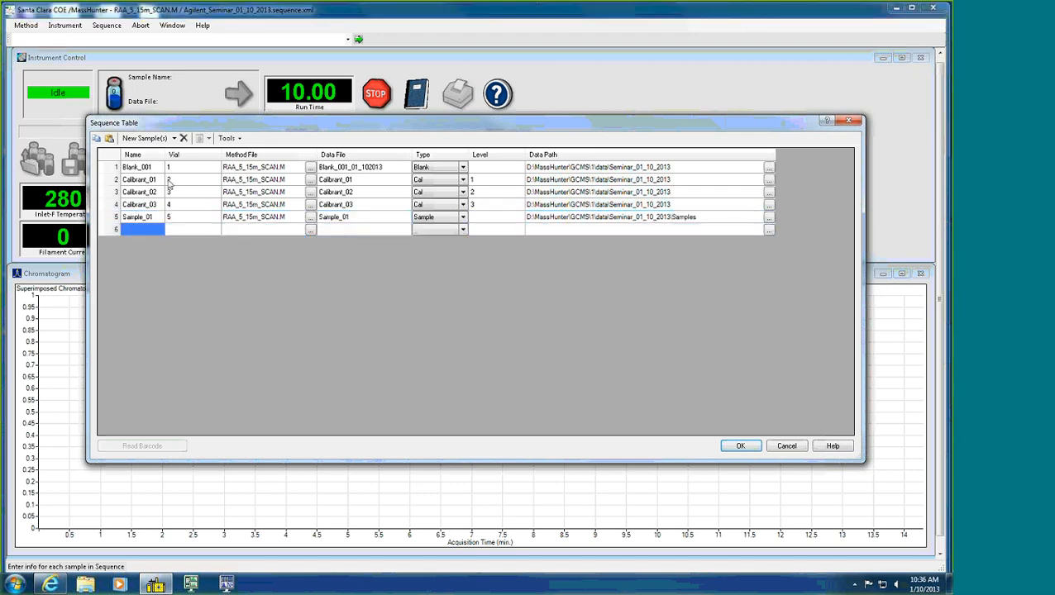
Name the new entry in row 6 Sample_02.
click(174, 231)
click(114, 231)
click(149, 231)
text(Saple)
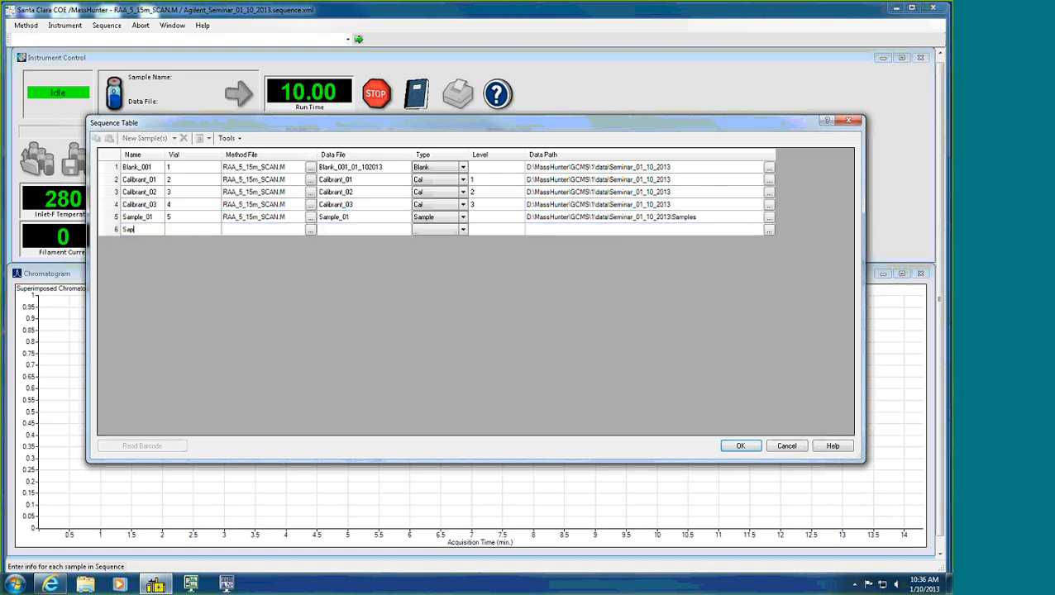
key(BackSpace)
key(BackSpace)
key(BackSpace)
key(BackSpace)
key(BackSpace)
text(Samp)
Consult the Sequence Table help and close the table without saving its changes.
click(825, 443)
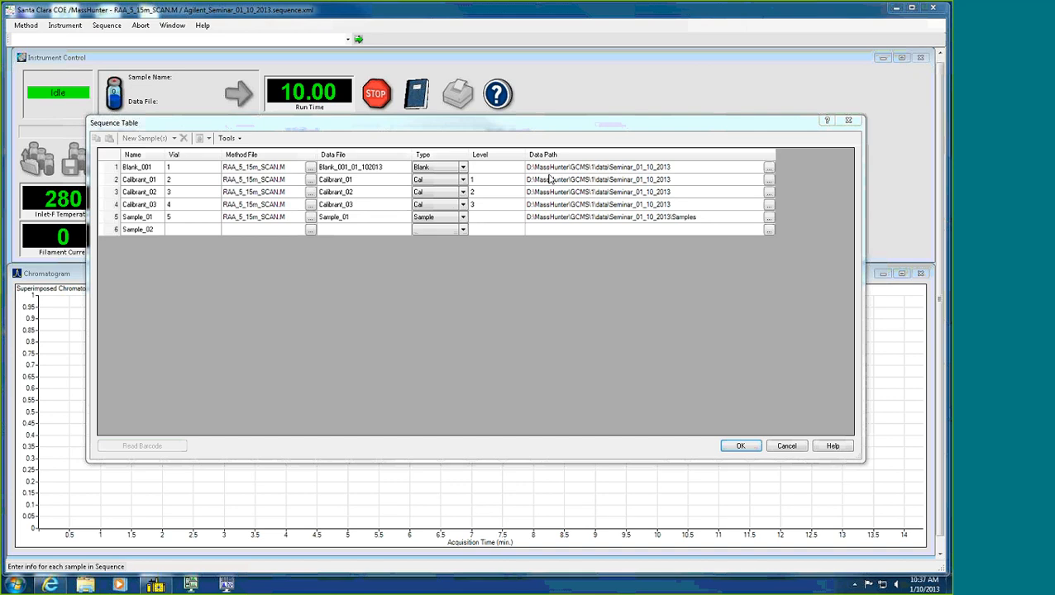
click(786, 446)
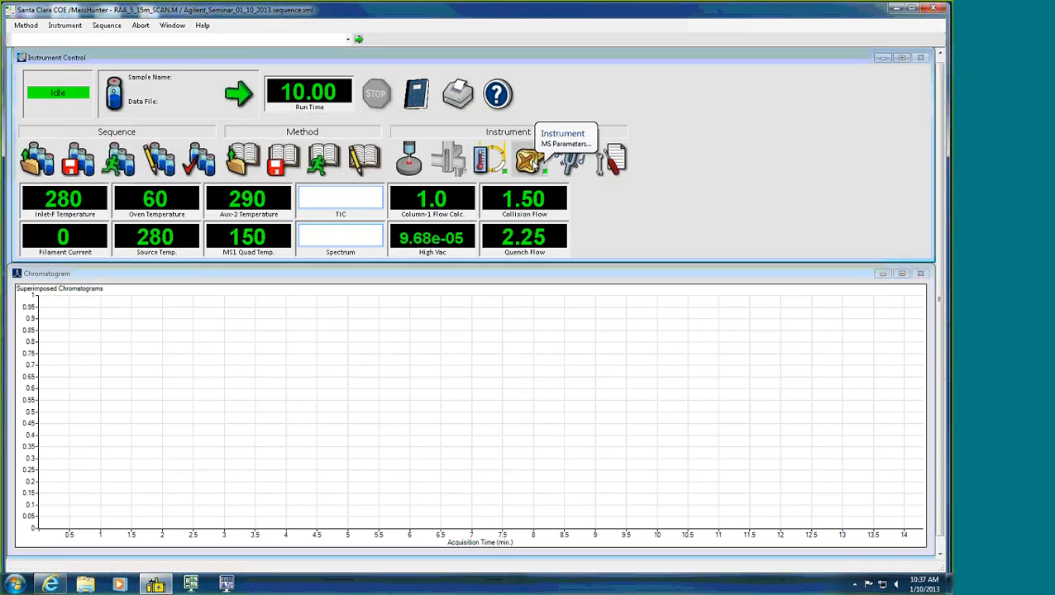
Review the triple quadrupole MS method parameters and close the editor without making changes.
click(529, 163)
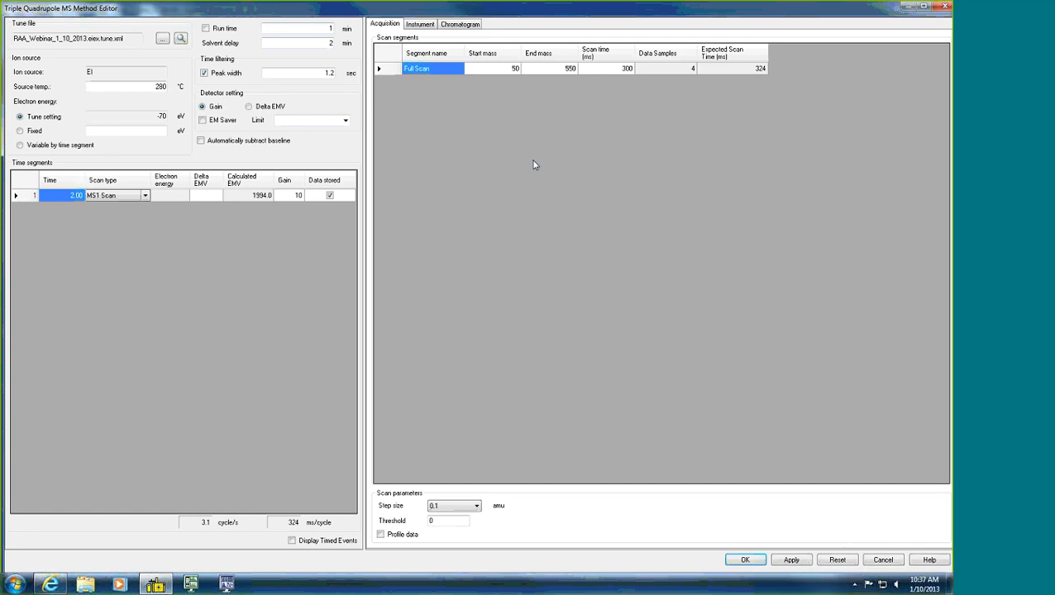
click(879, 560)
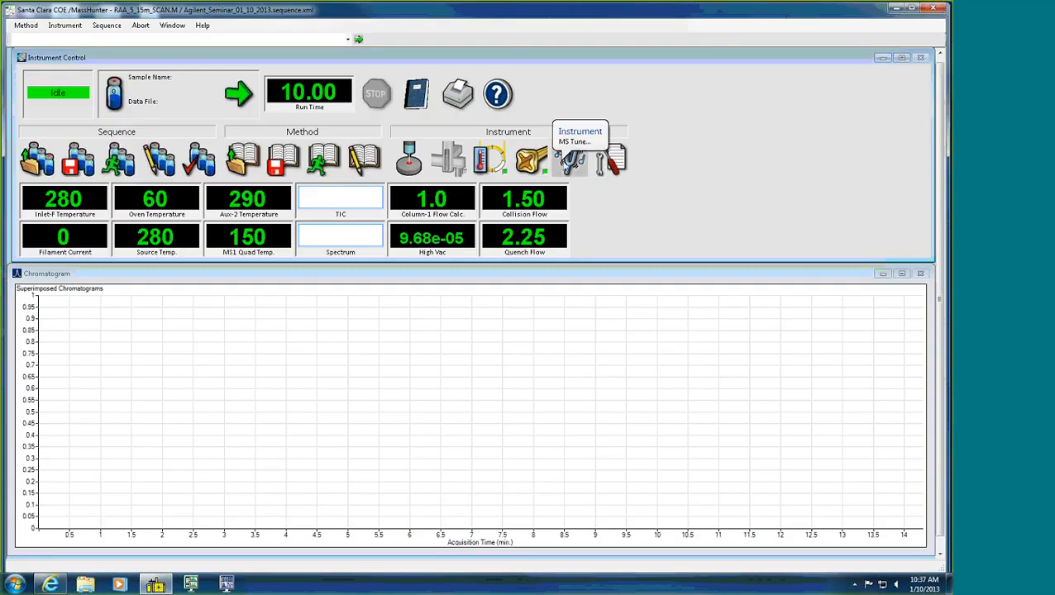
Open the MS tune window for the instrument.
click(568, 162)
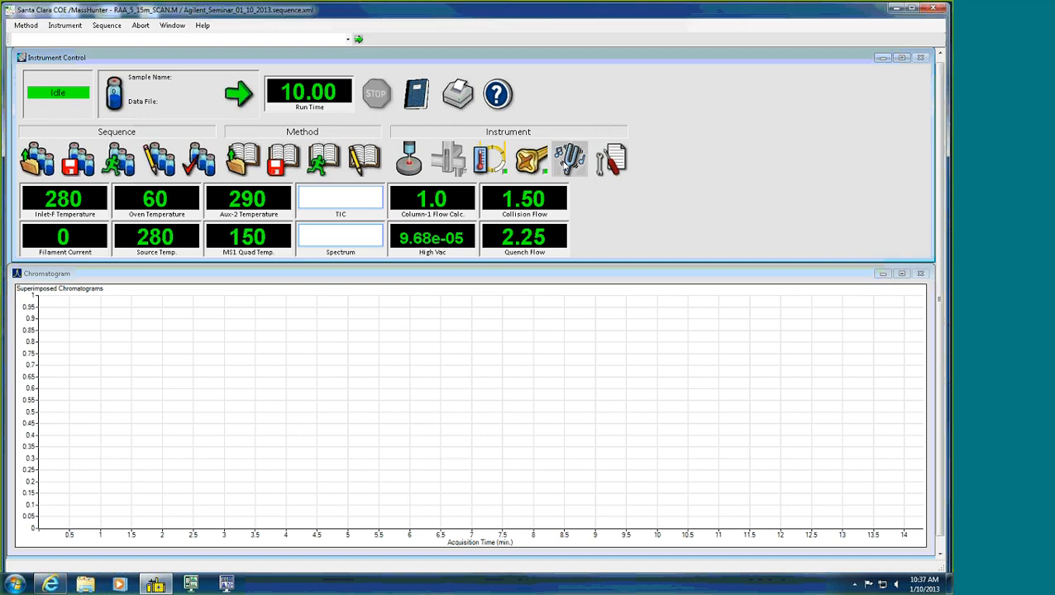